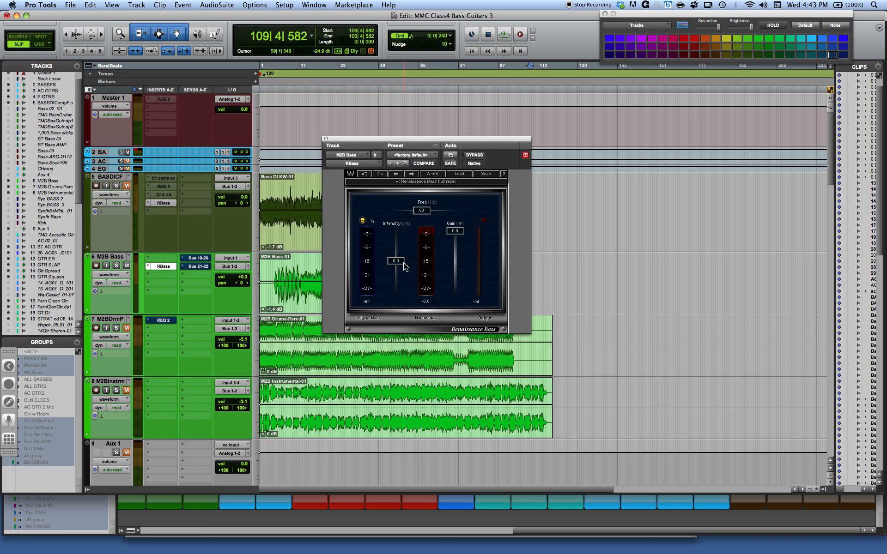
- Try RBass at higher frequencies, return its frequency to 80 Hz, and lower the intensity to -24.0 dB
drag(429, 138, 430, 128)
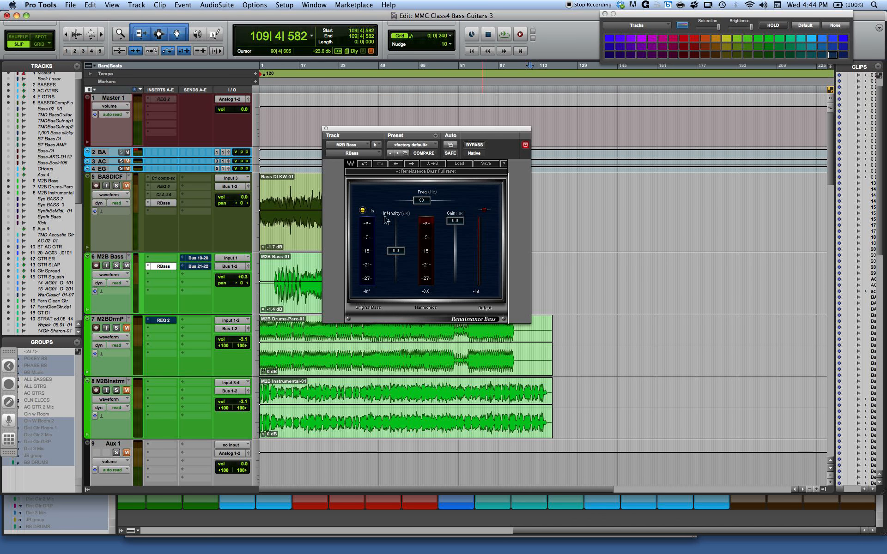
drag(420, 205, 421, 194)
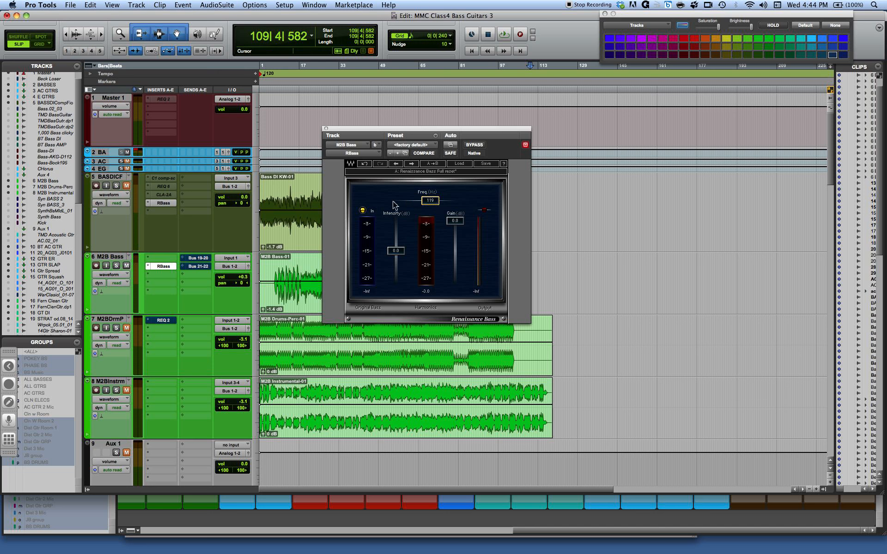
drag(431, 203, 447, 203)
drag(447, 201, 423, 205)
drag(396, 251, 396, 281)
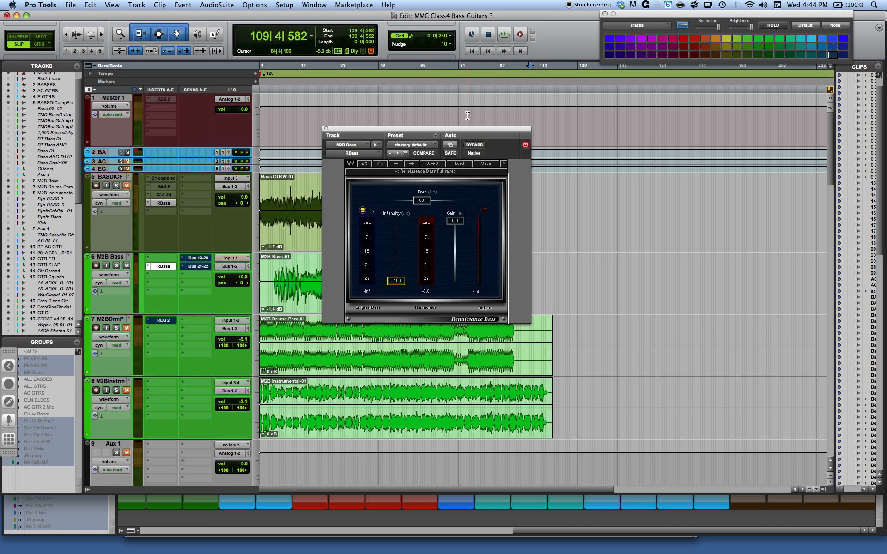
- Bypass RBass on the M2B Bass track and start playback from about bar 6, where the bass comes in
click(475, 145)
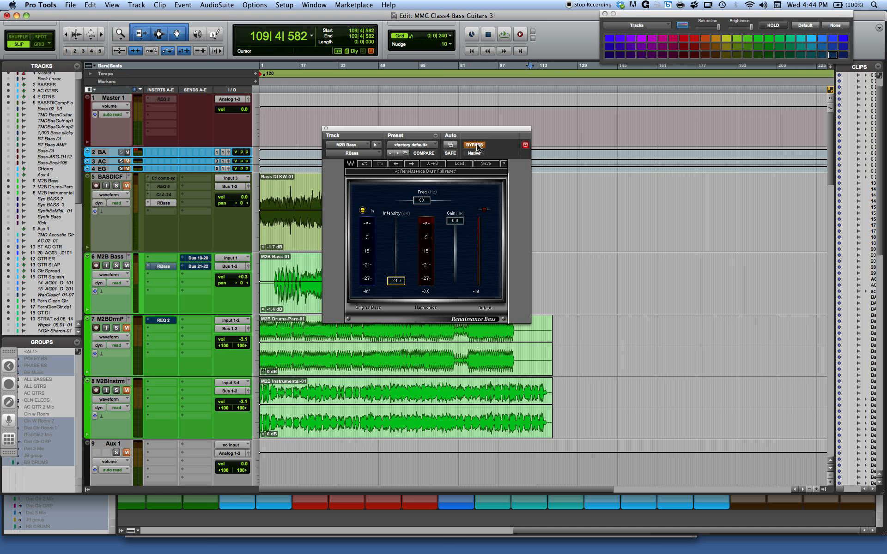
click(273, 263)
key(space)
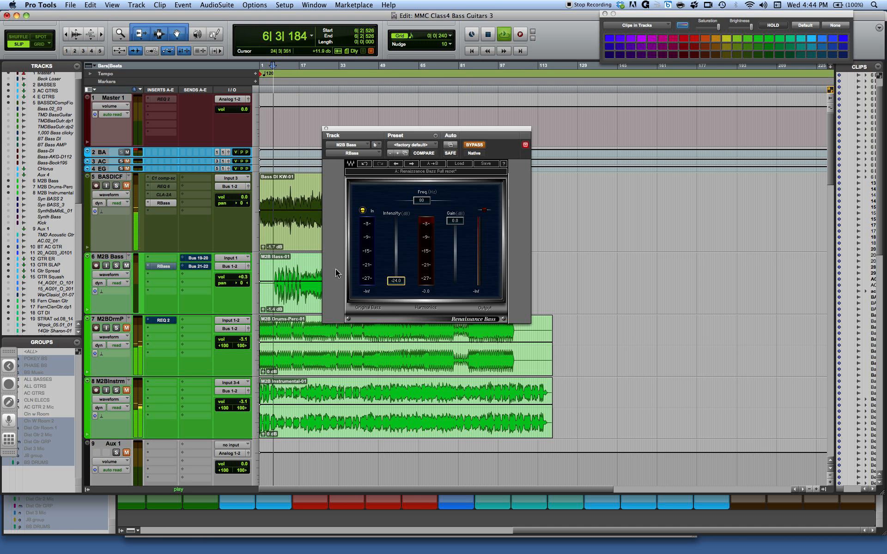
- Insert the REQ 2 (mono) plug-in on the M2B Bass track, in the first insert slot ahead of RBass
click(168, 275)
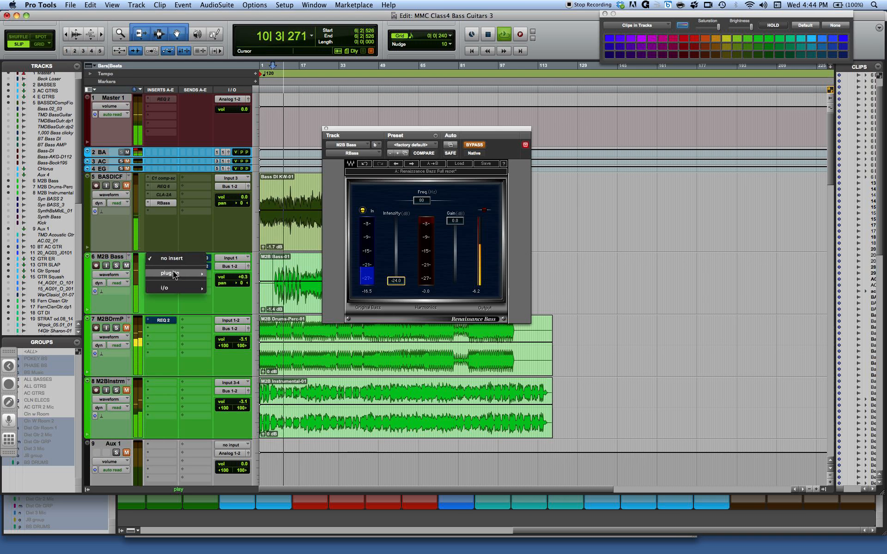
mouse_move(173, 273)
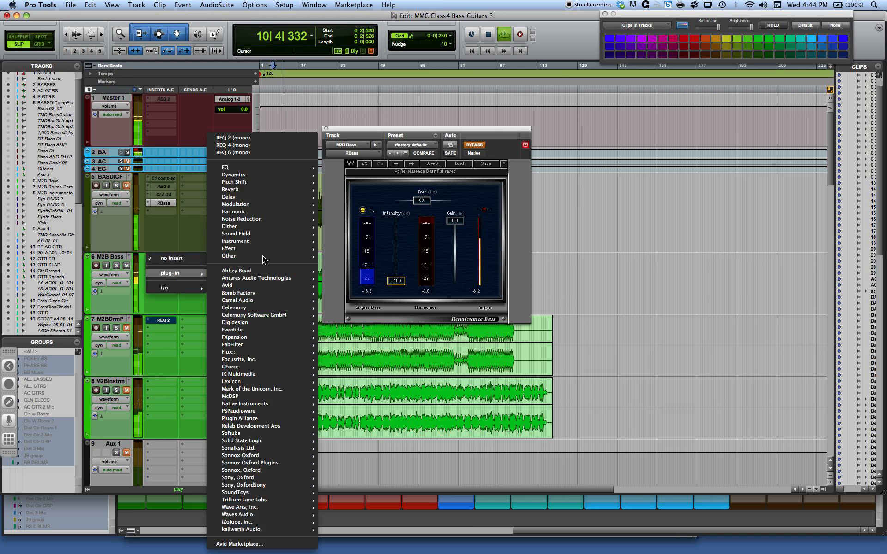
click(251, 140)
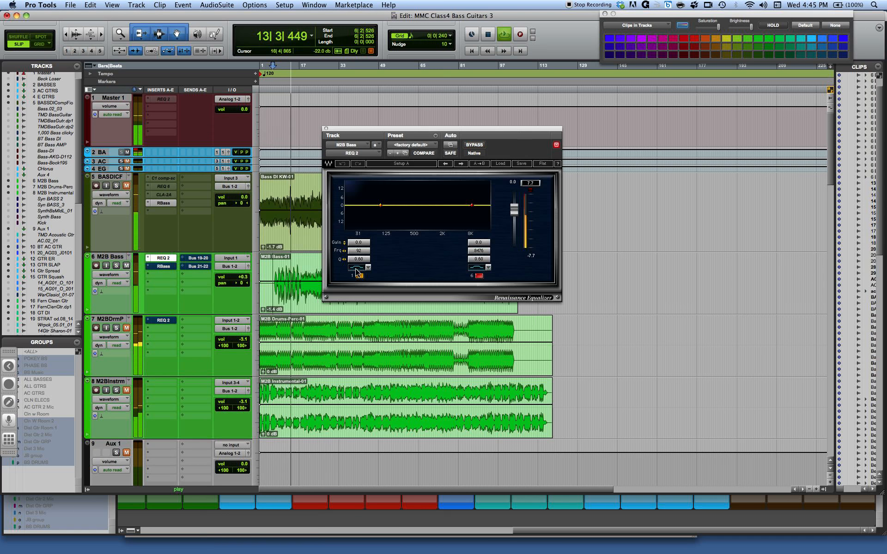
- Shape REQ 2's low band into a high-pass filter at 91 Hz with Q 1.03, and compare it against bypass
click(357, 269)
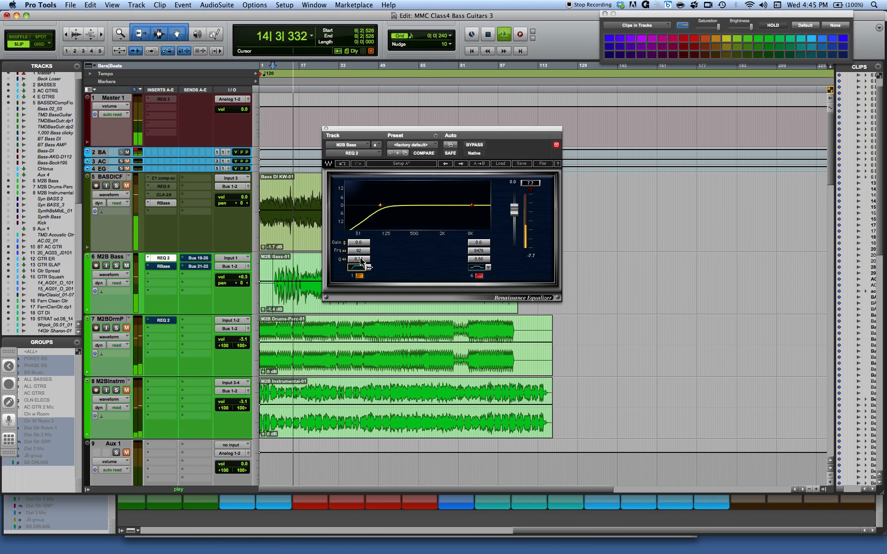
drag(359, 259, 360, 253)
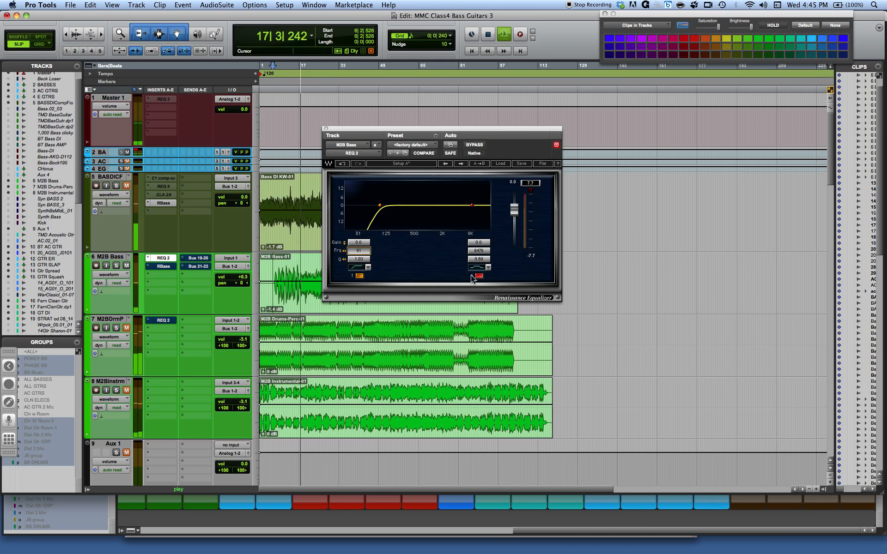
click(474, 146)
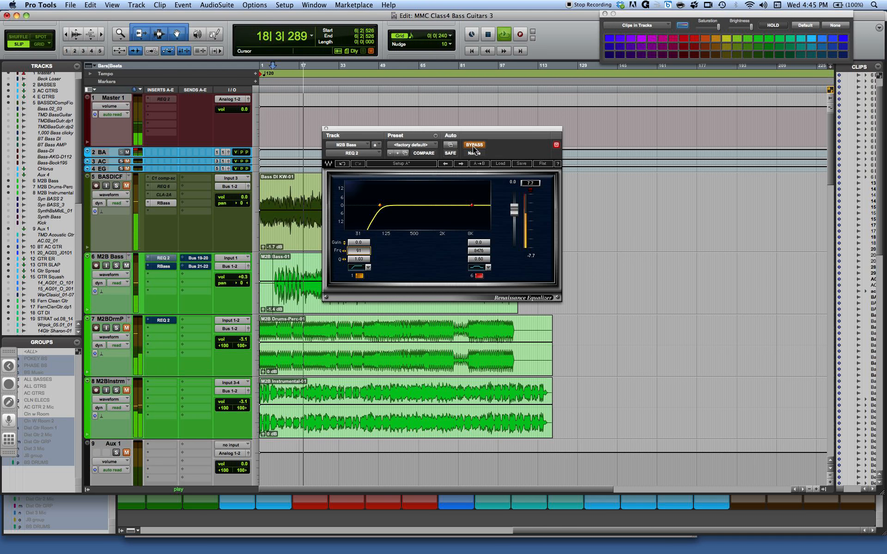
click(474, 146)
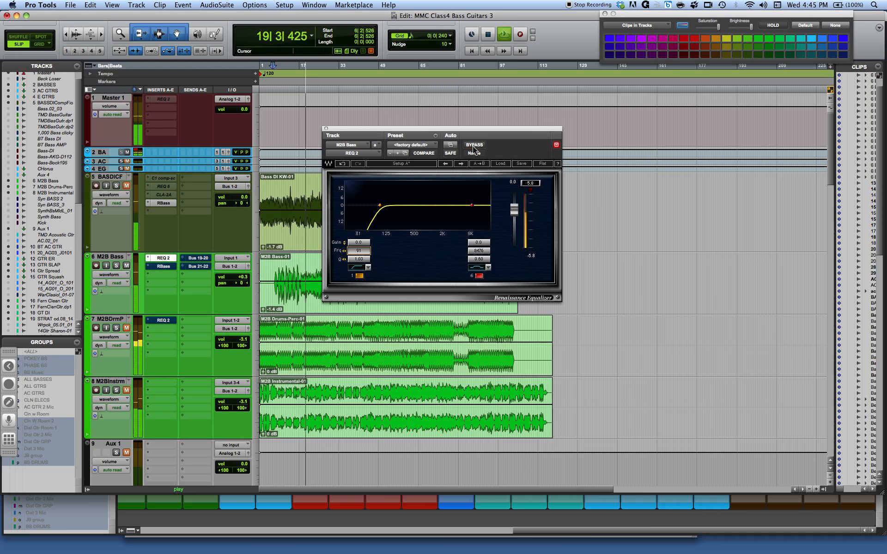
- Arrange the REQ 2 and RBass windows so both stay open without overlapping, and take RBass out of bypass
drag(450, 134, 584, 103)
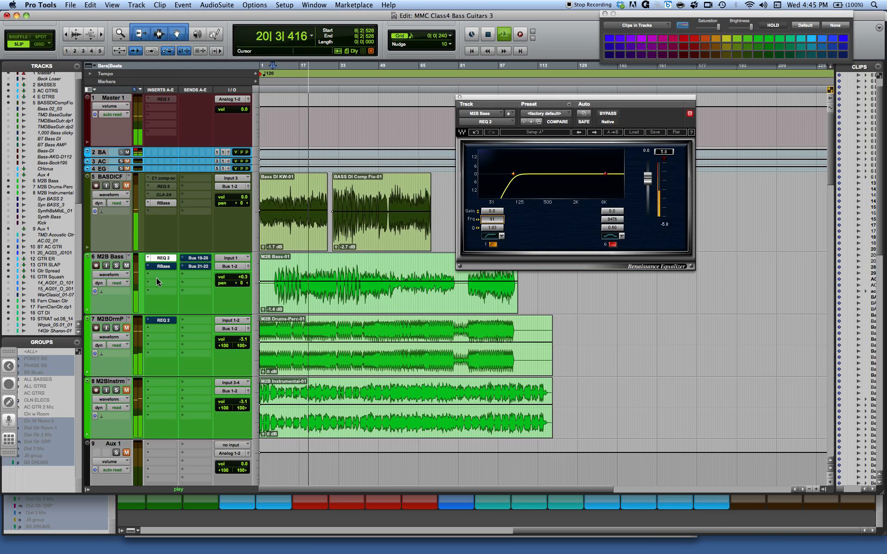
click(689, 113)
drag(622, 99, 777, 63)
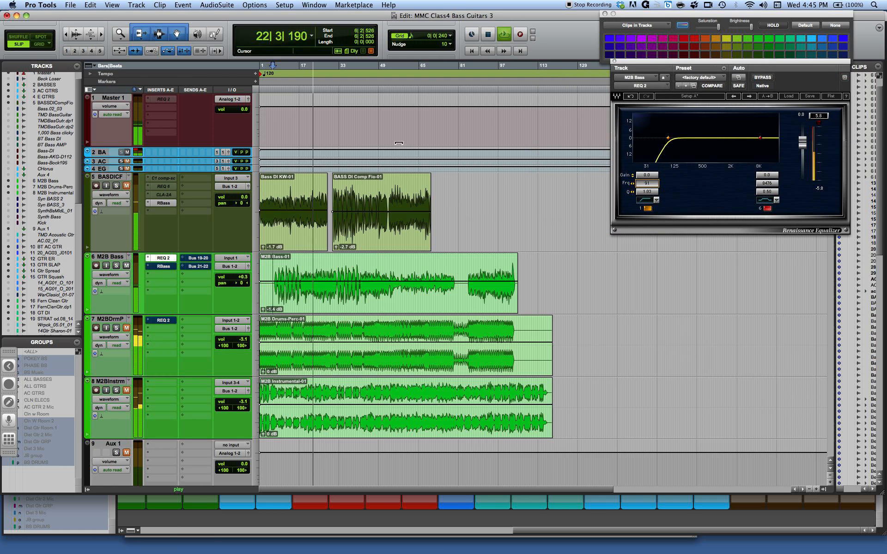
click(169, 267)
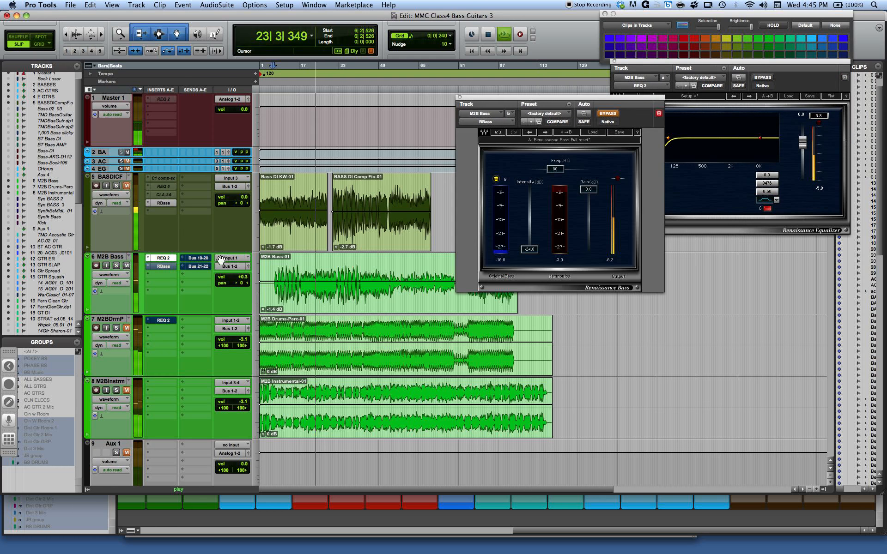
click(608, 115)
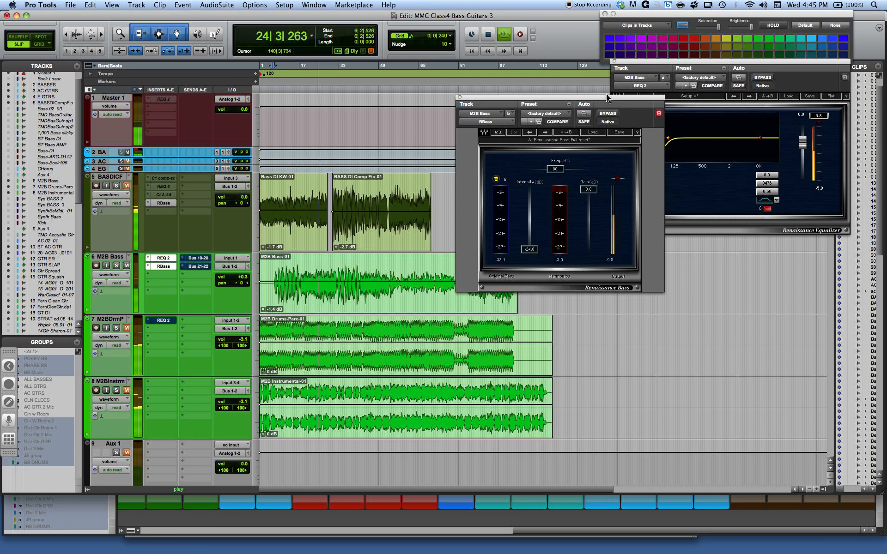
drag(606, 98, 500, 92)
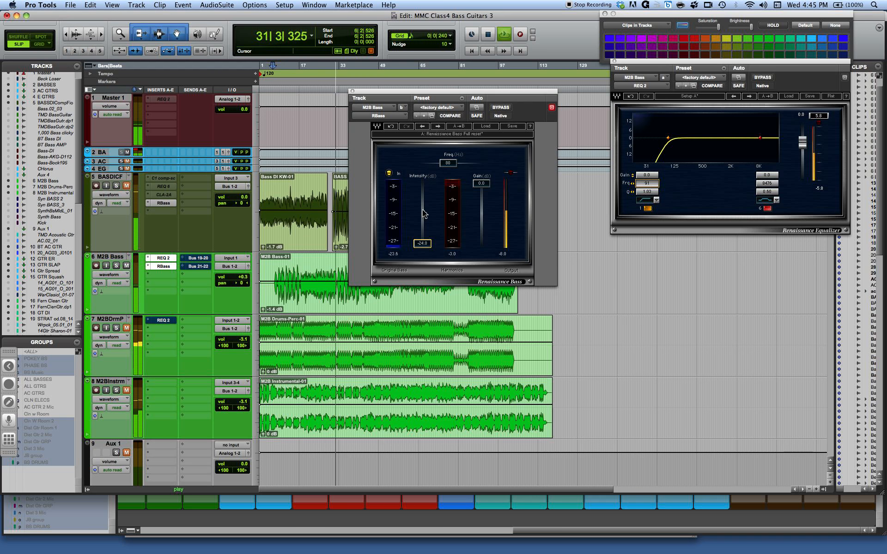
- Set RBass to -8.4 dB intensity and 57 Hz frequency, compare it against bypass, and stop playback
mouse_move(425, 213)
mouse_down()
mouse_move(422, 234)
mouse_move(422, 226)
mouse_up()
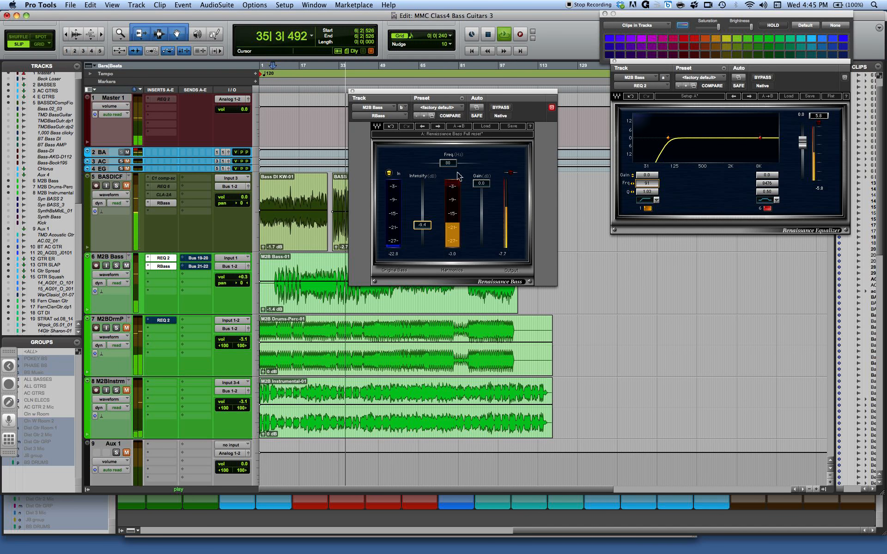
drag(448, 164, 441, 164)
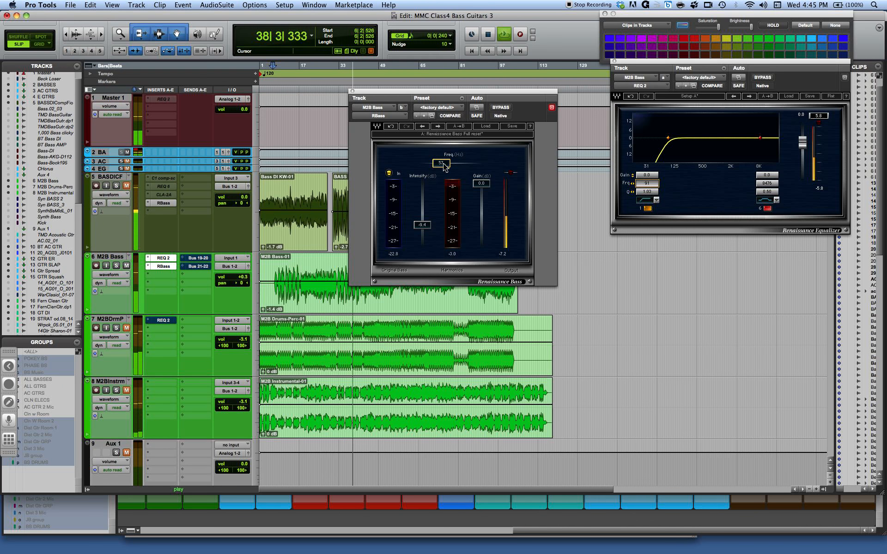
click(500, 108)
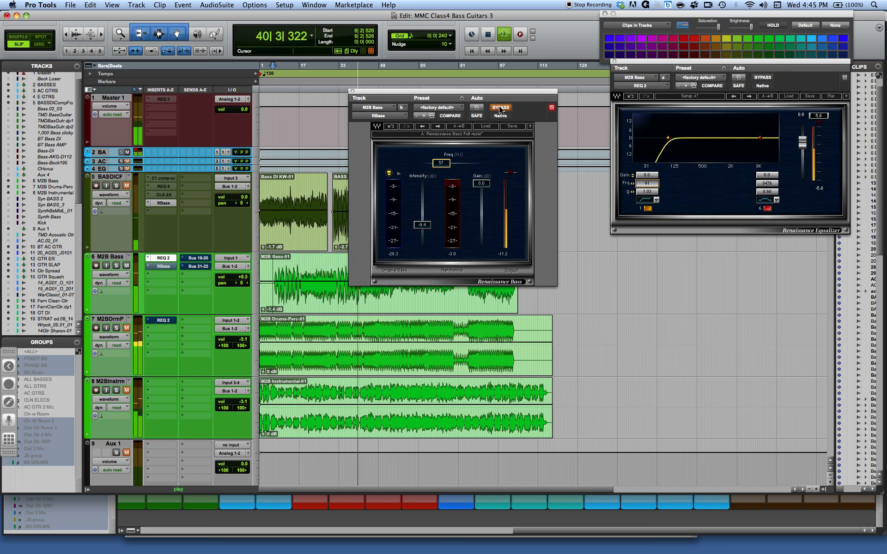
click(500, 108)
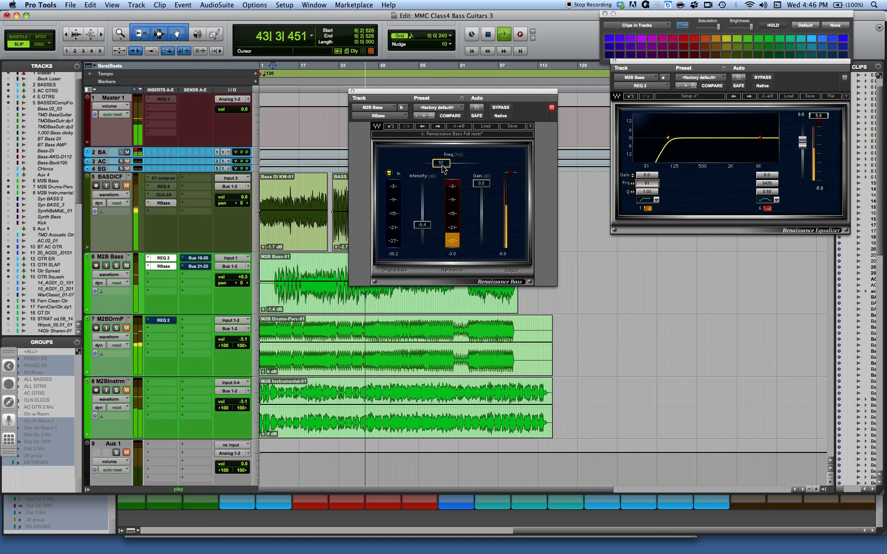
key(space)
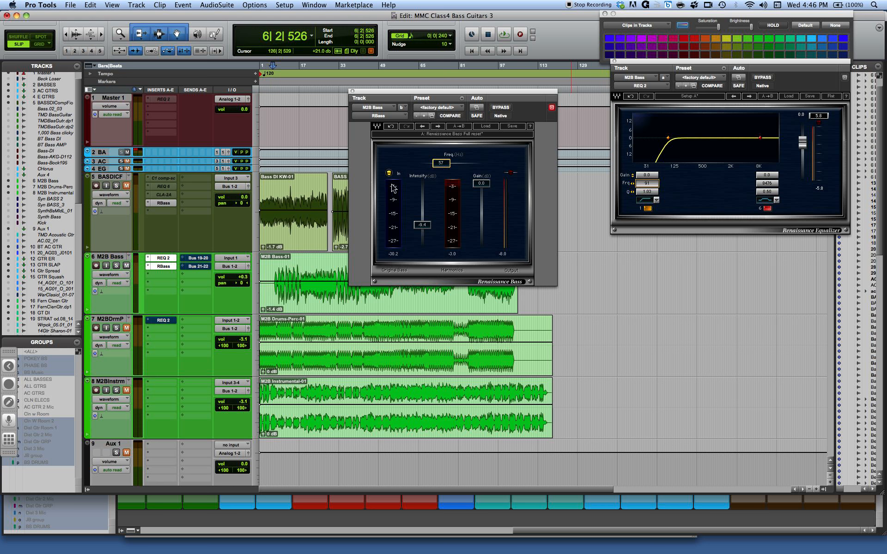
- Try an exaggerated RBass setting during playback, with intensity at 7.4 dB and gain at -4.5 dB
key(space)
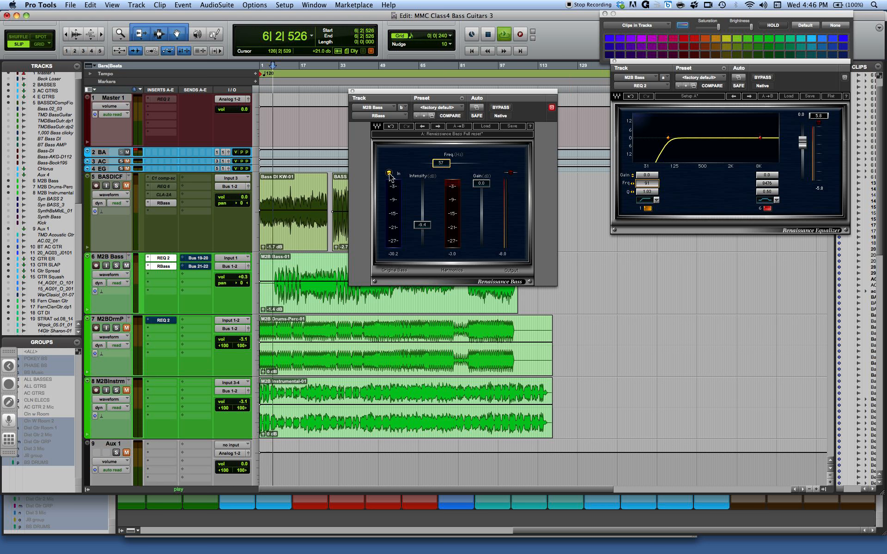
click(389, 173)
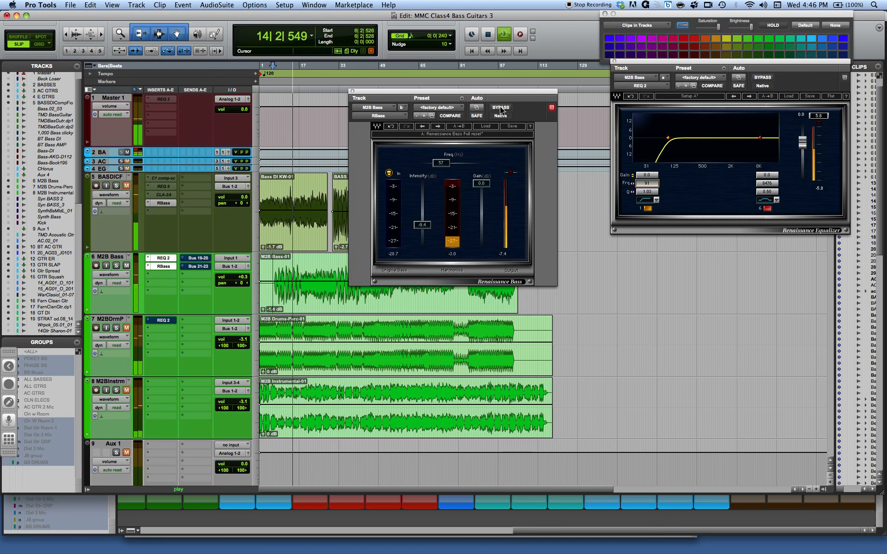
drag(424, 229, 424, 208)
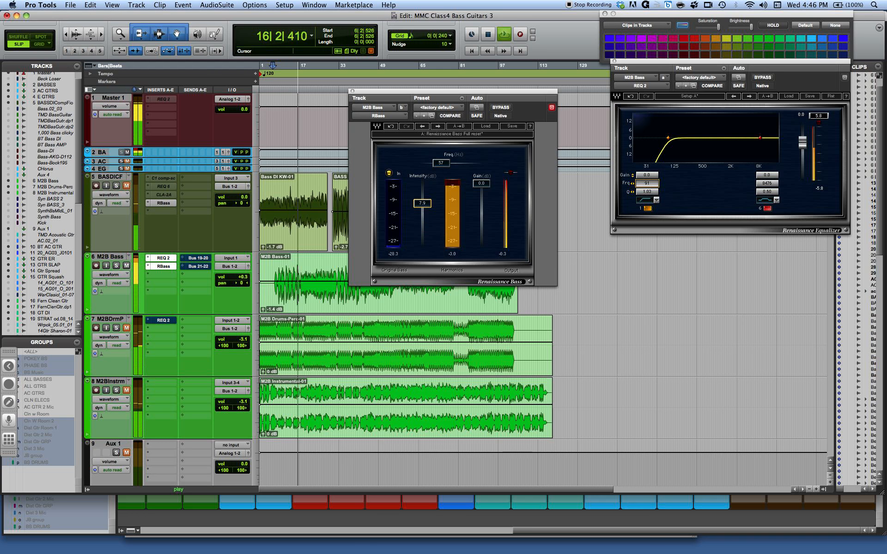
drag(481, 183, 485, 192)
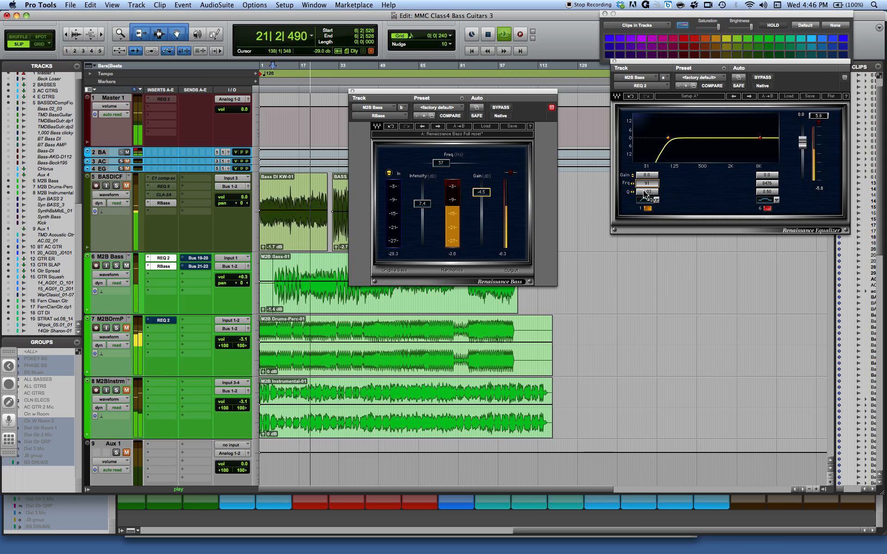
- Set RBass intensity to -7.1 dB and gain to -3.4 dB, comparing against bypass before stopping playback
drag(429, 208, 430, 226)
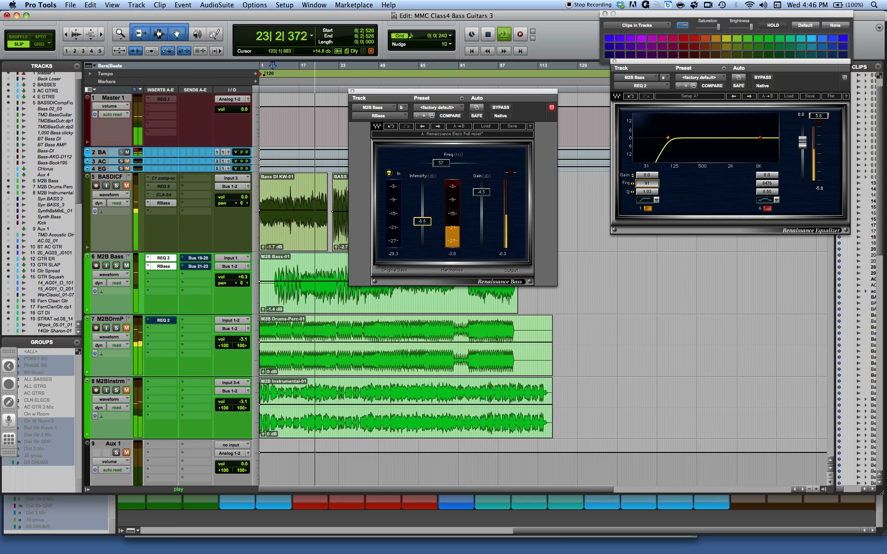
drag(480, 192, 480, 189)
click(500, 107)
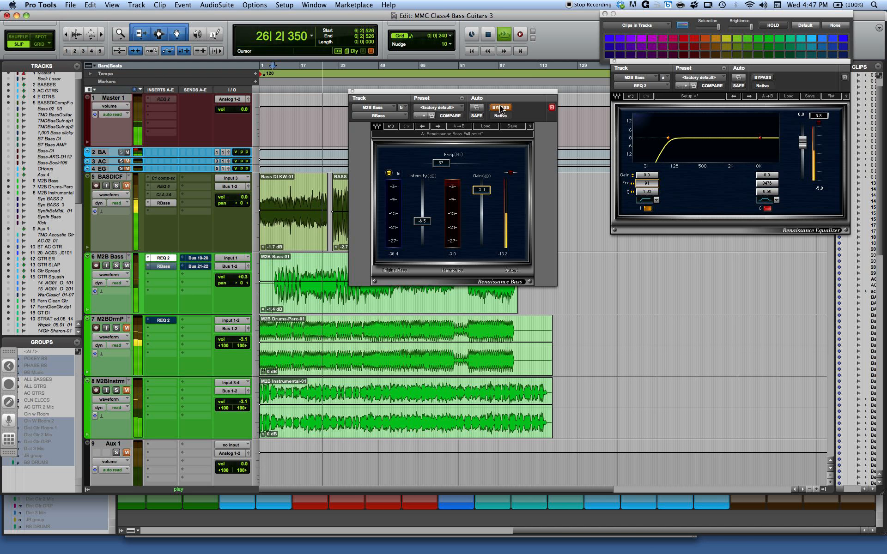
click(500, 108)
drag(424, 219, 424, 220)
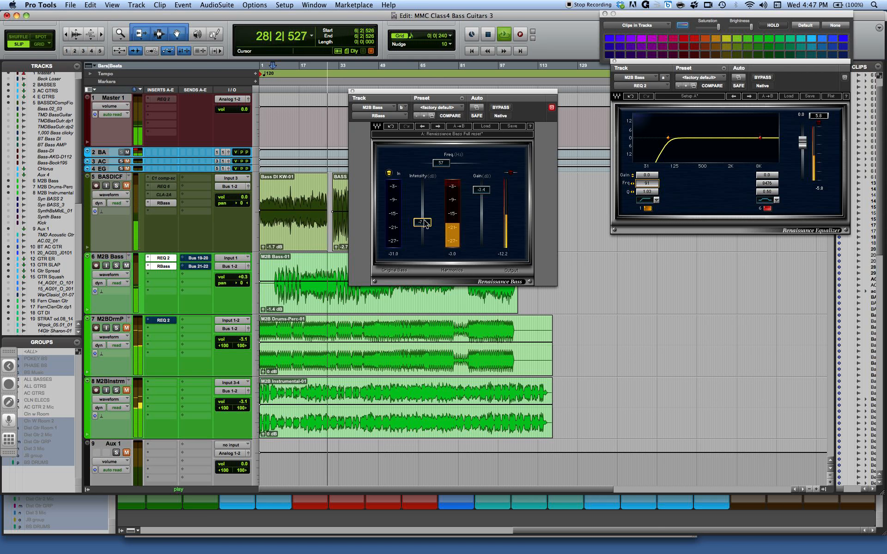
key(space)
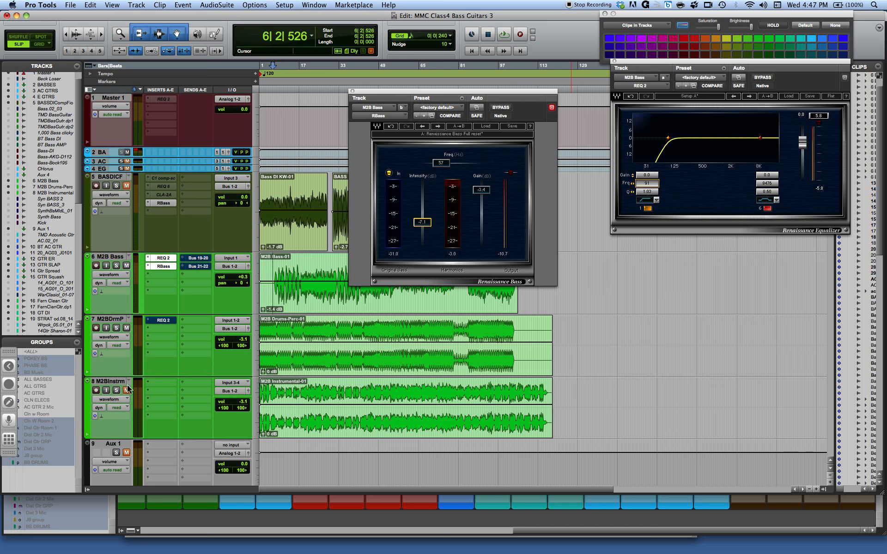
- Solo the M2B drum and bass tracks during playback and compare the bass with RBass bypassed and active
key(space)
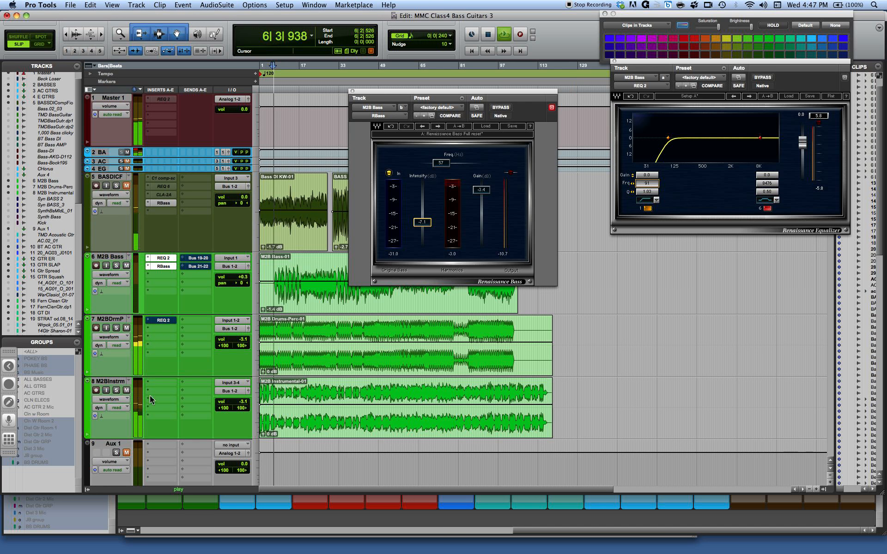
click(117, 328)
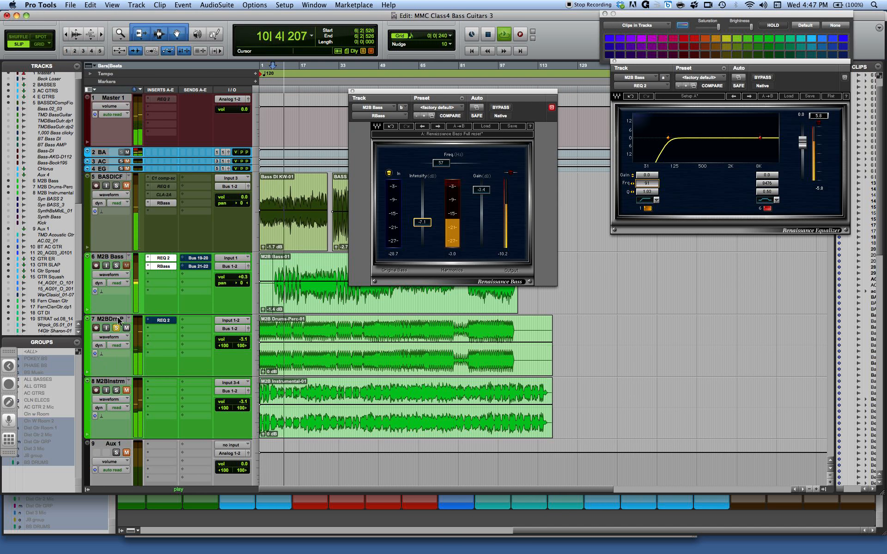
click(117, 266)
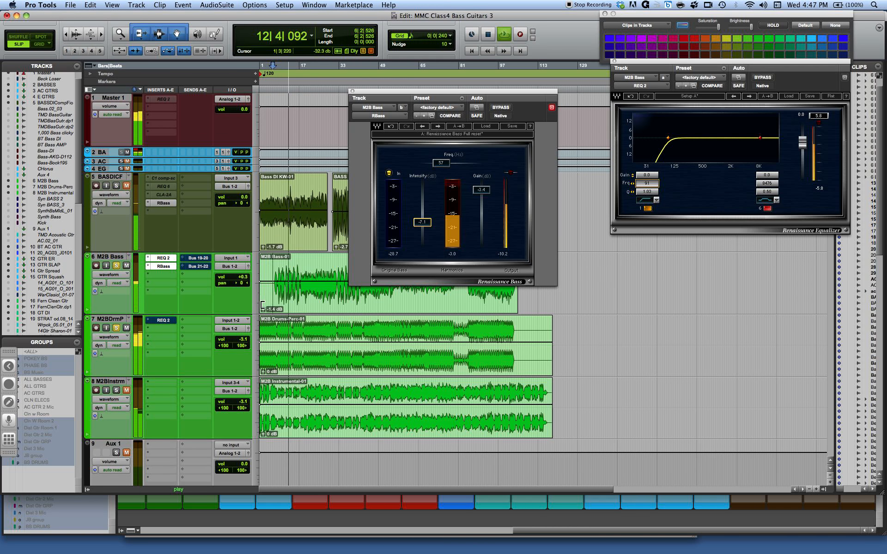
click(500, 107)
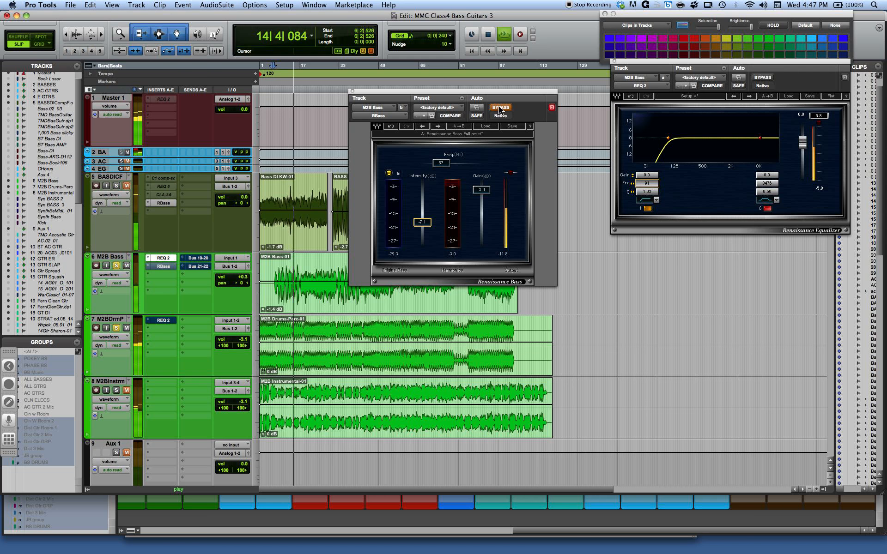
click(499, 107)
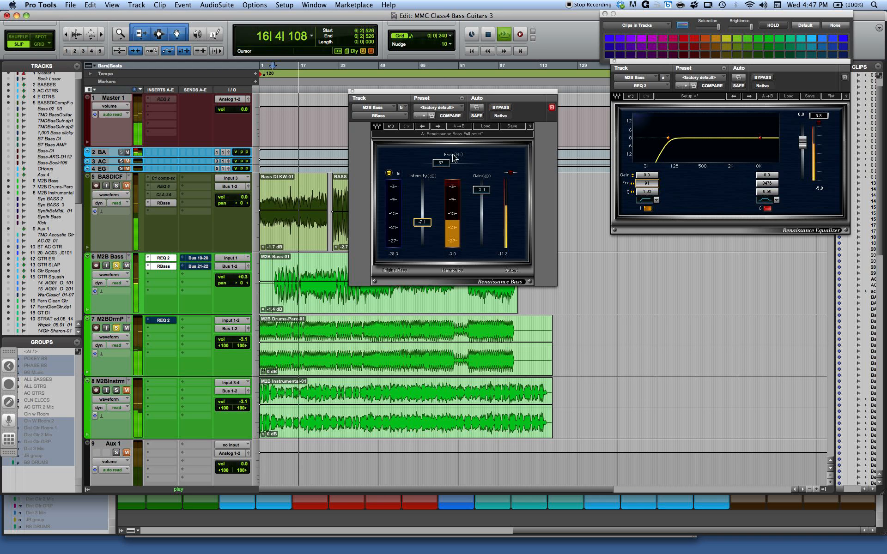
- Try RBass frequencies of 70 Hz and 125 Hz with intensity at -6.1 dB during playback, comparing against bypass before stopping
drag(431, 220, 422, 220)
drag(441, 162, 447, 162)
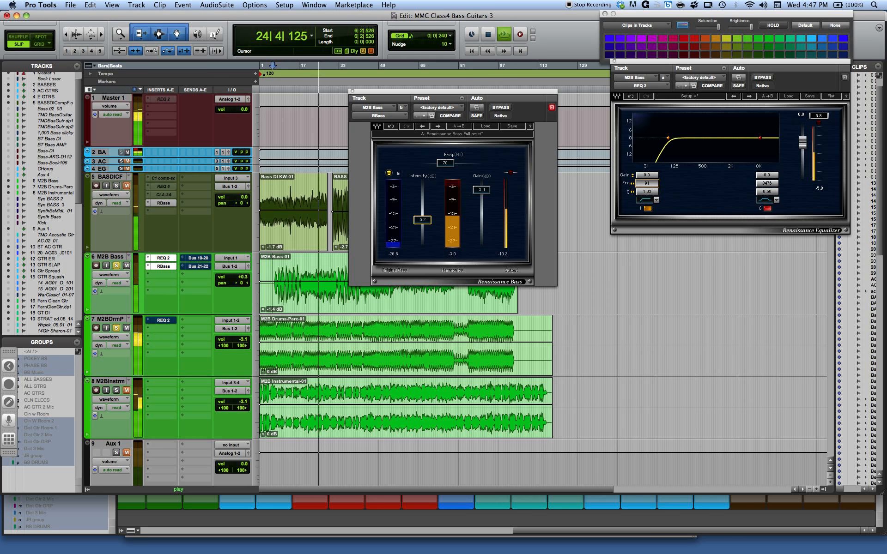
click(496, 108)
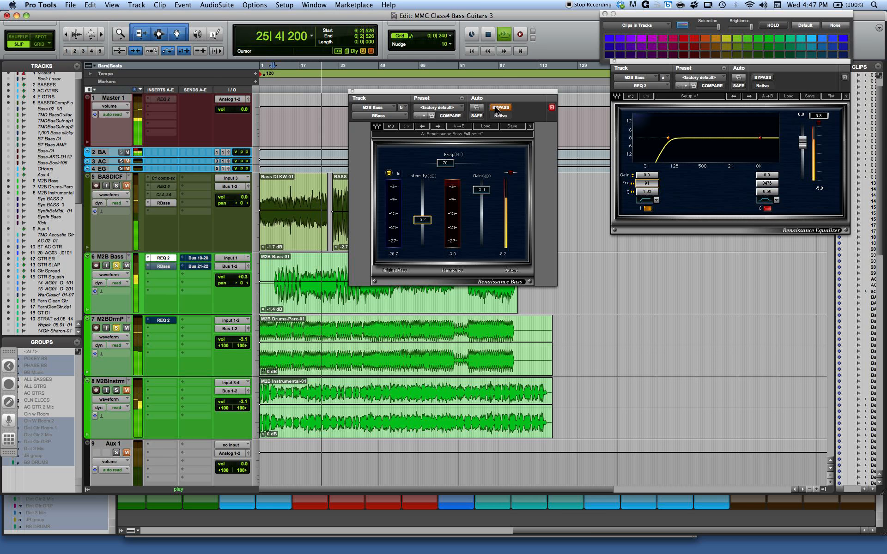
click(497, 108)
drag(423, 221, 423, 220)
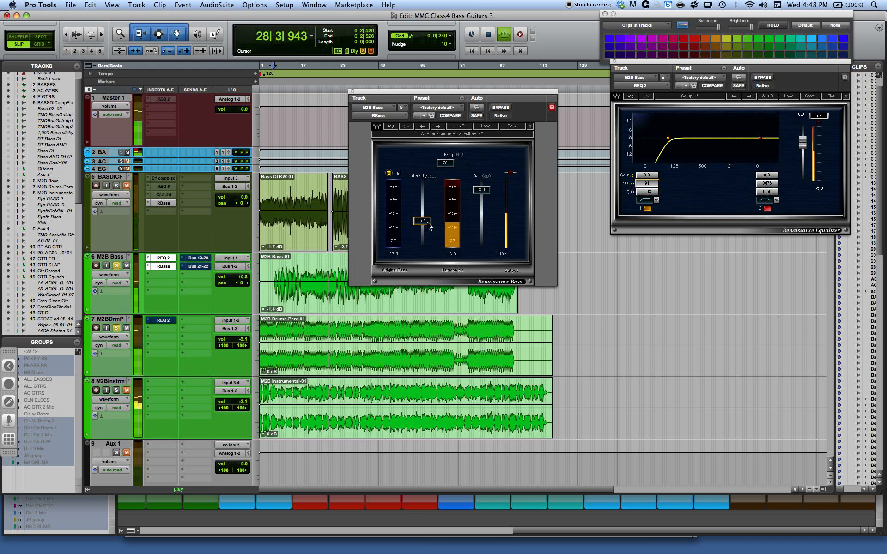
mouse_move(442, 168)
mouse_down()
mouse_move(443, 180)
mouse_move(442, 169)
mouse_move(457, 165)
mouse_up()
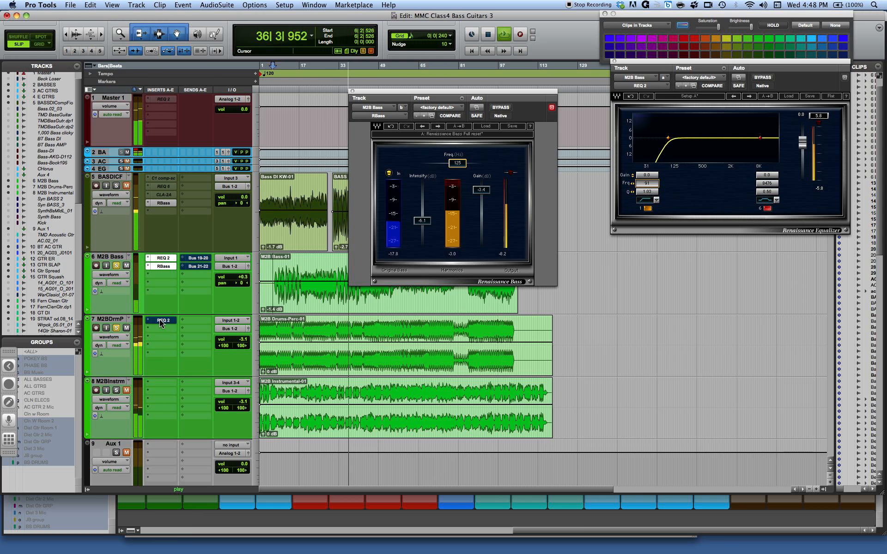
key(space)
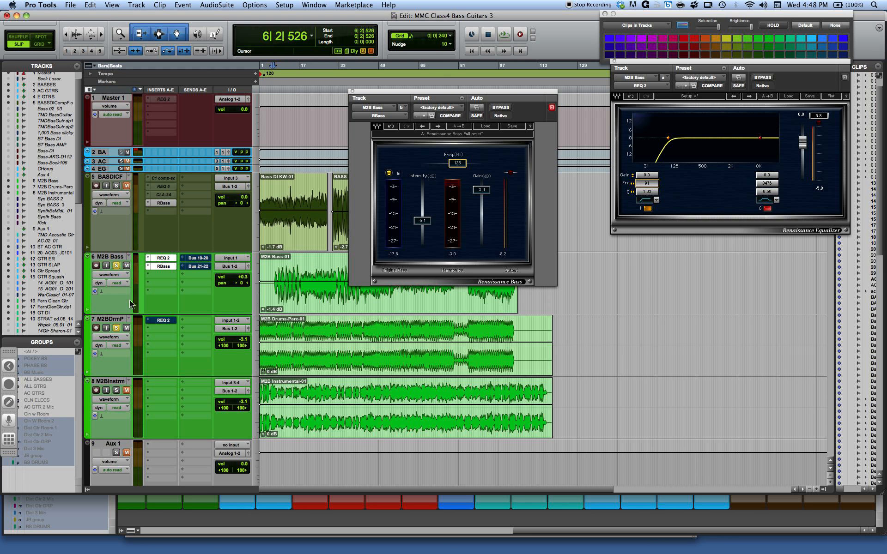
- Play the M2B Bass track with the drum track unsoloed, set RBass frequency to 58 Hz, and compare against bypass
key(space)
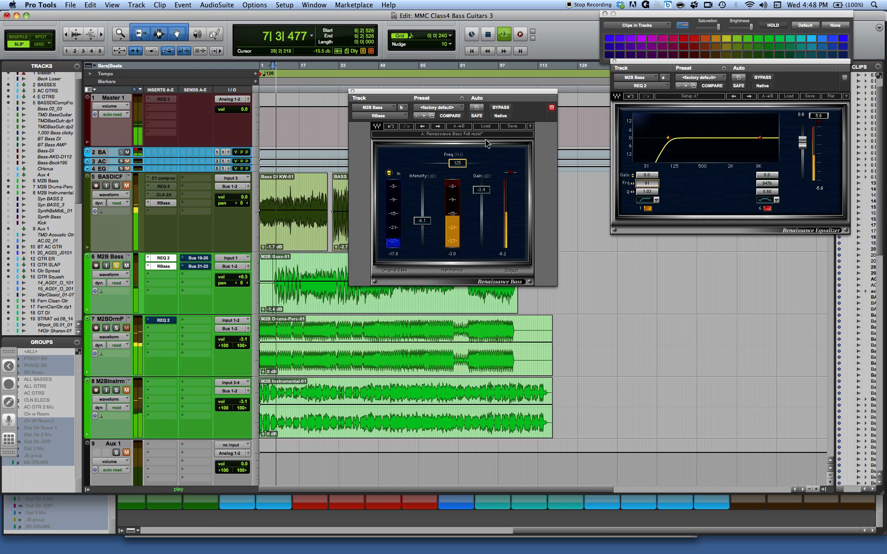
click(505, 108)
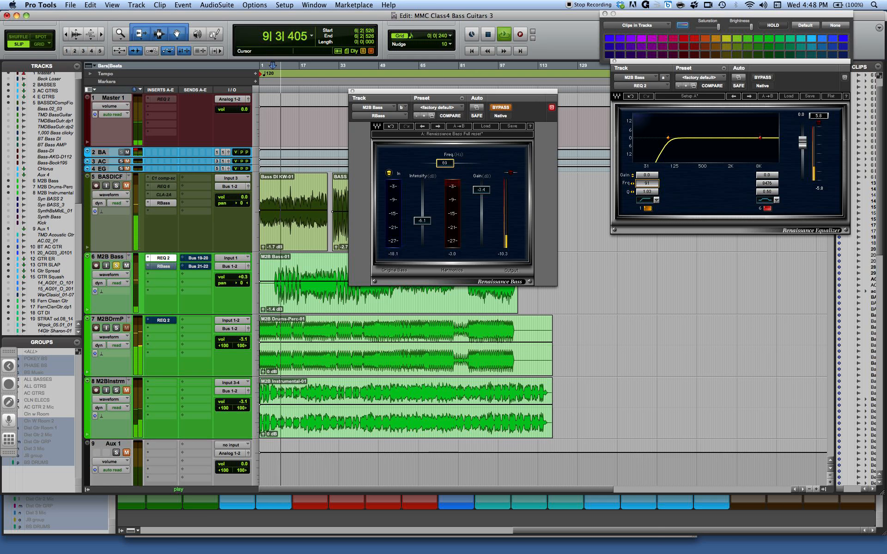
drag(444, 164, 442, 162)
click(501, 108)
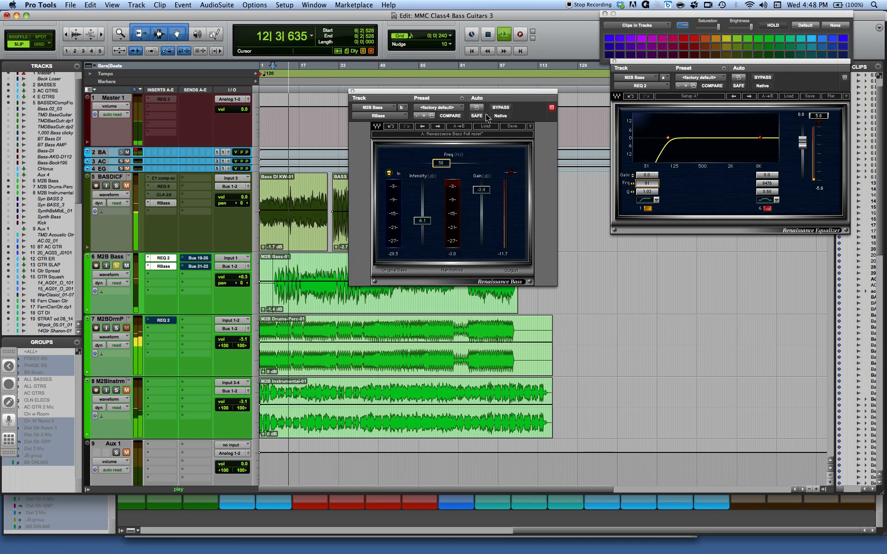
- Try RBass at 256 Hz with REQ 2 bypassed, sweeping the intensity down to its low end and back to -7.0 dB
drag(442, 163, 472, 163)
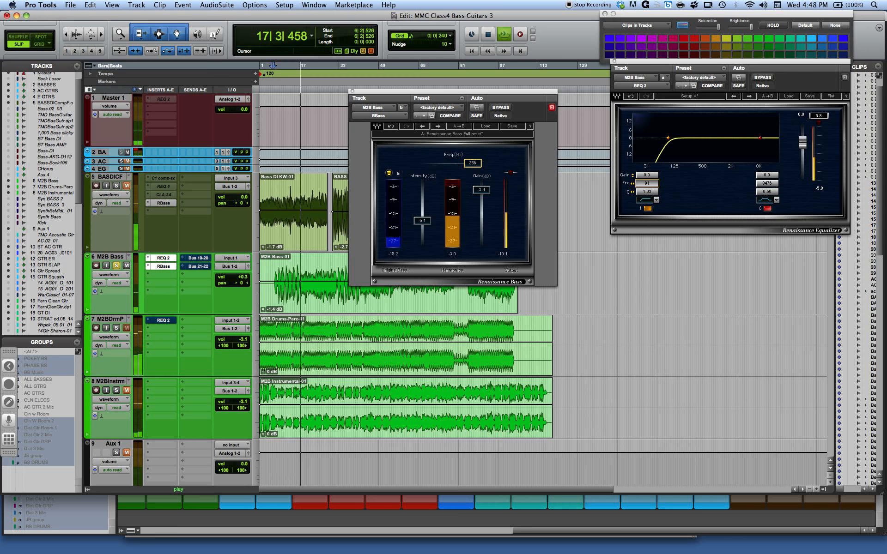
click(763, 77)
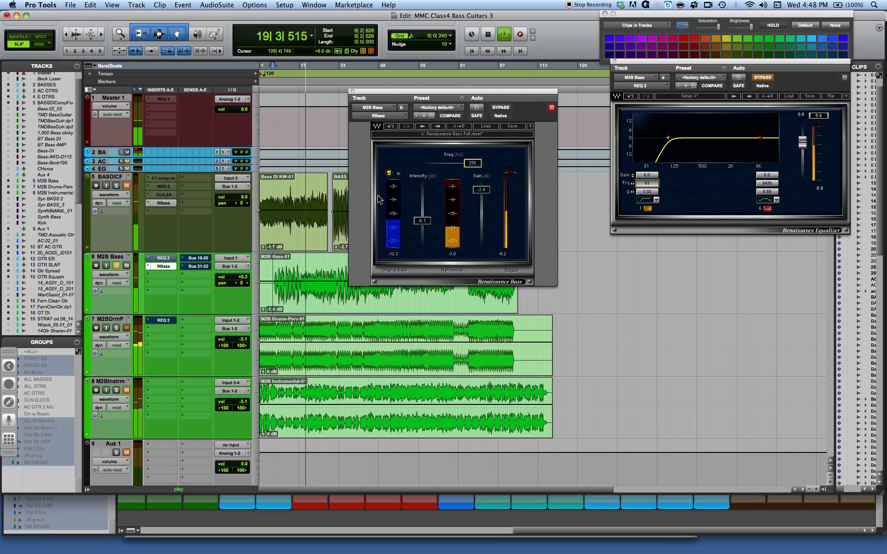
drag(421, 220, 421, 243)
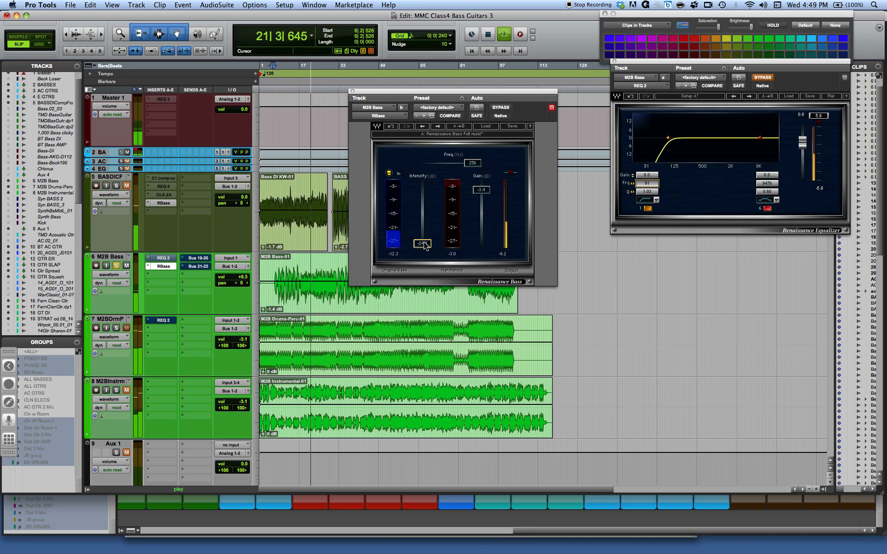
drag(421, 244, 421, 222)
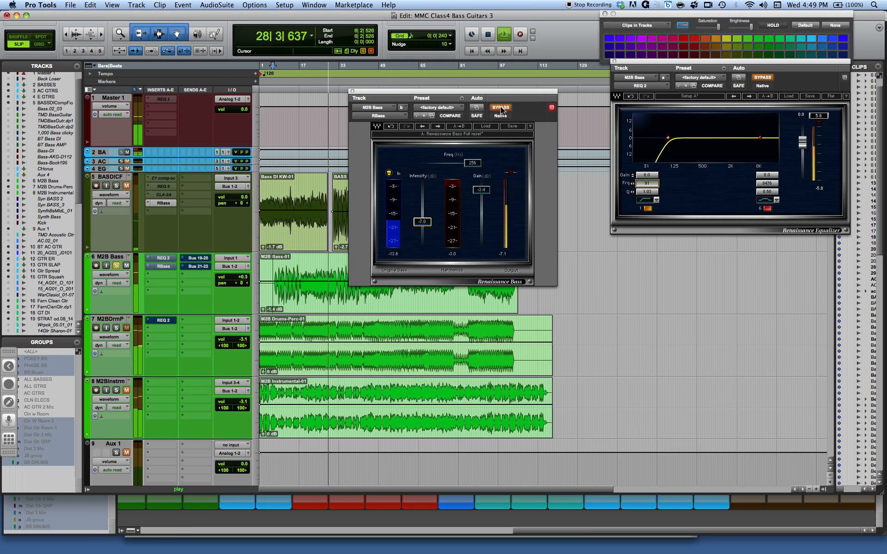
- Set RBass gain to -2.2 dB, compare it against bypass, and stop playback
mouse_move(486, 189)
mouse_down()
mouse_move(486, 181)
mouse_move(487, 188)
mouse_up()
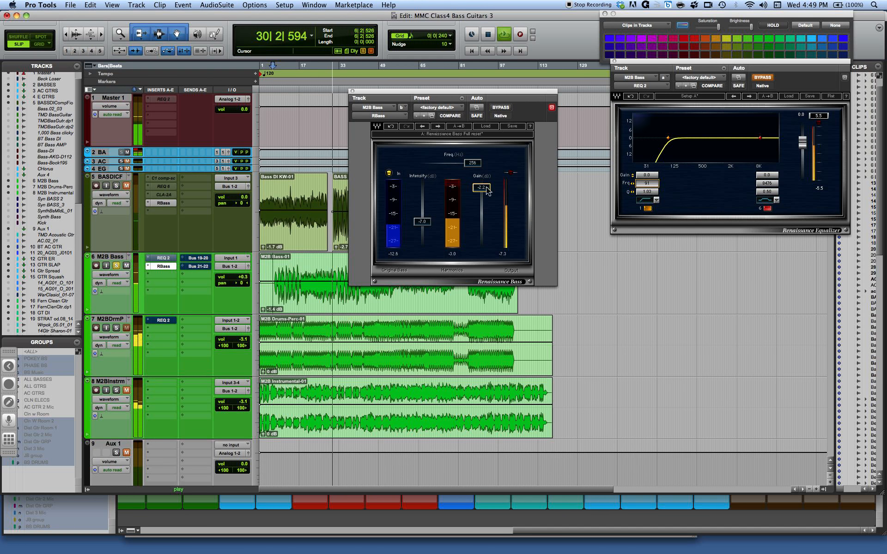
click(500, 108)
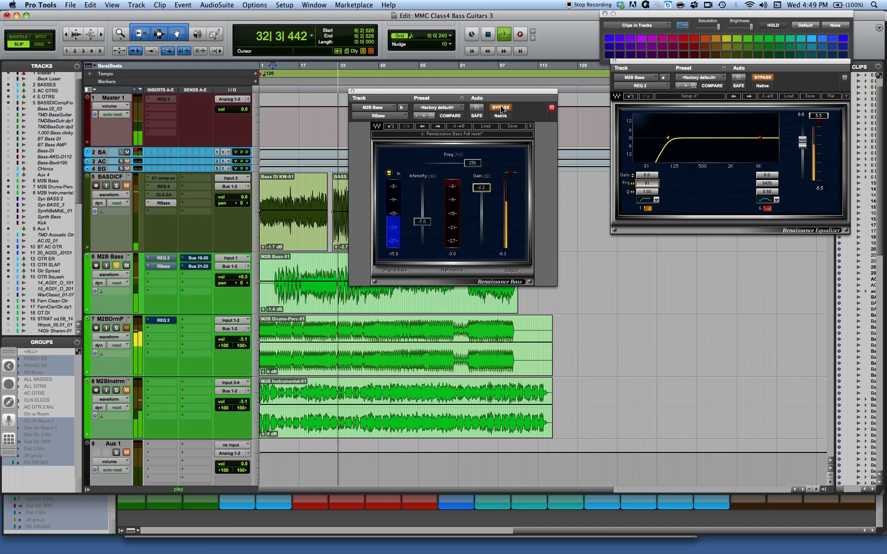
click(501, 107)
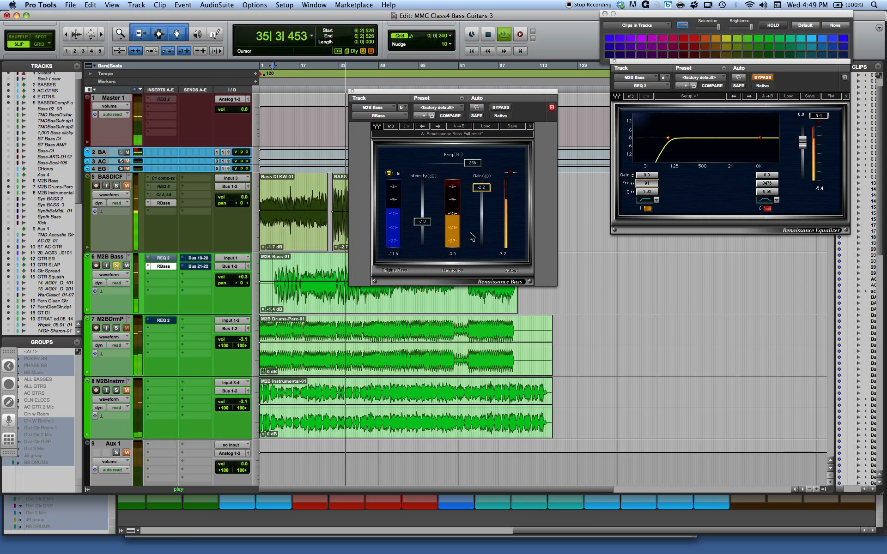
key(space)
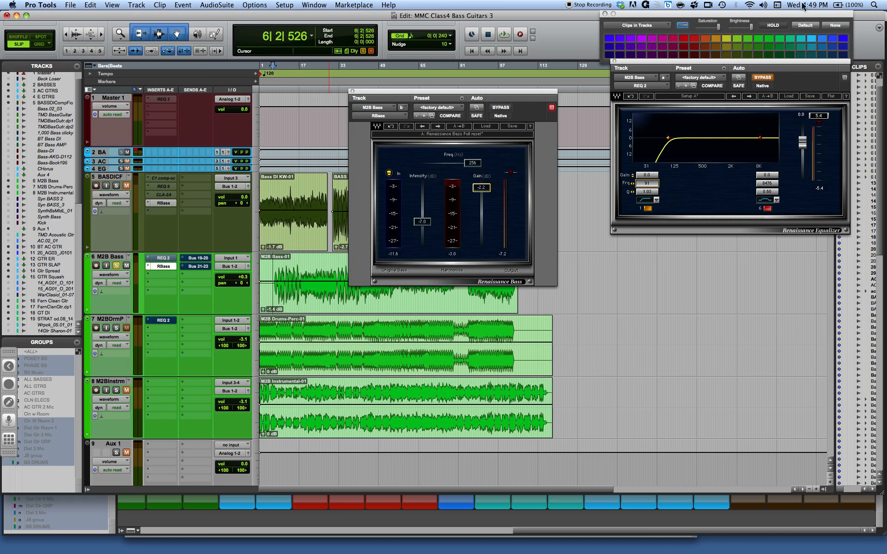
- Reactivate REQ 2, restart playback, and set RBass to 58 Hz frequency and -7.8 dB intensity
click(770, 78)
key(space)
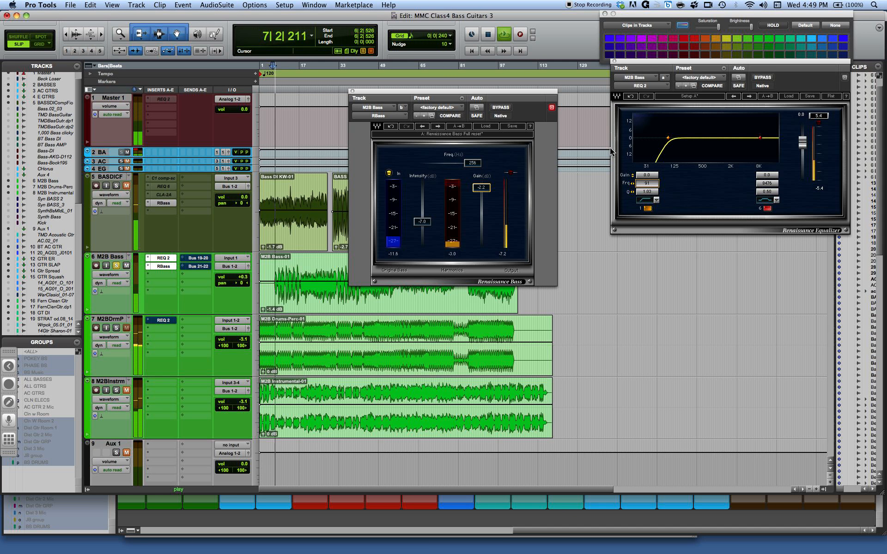
drag(472, 163, 442, 163)
drag(420, 227, 420, 221)
drag(444, 164, 443, 164)
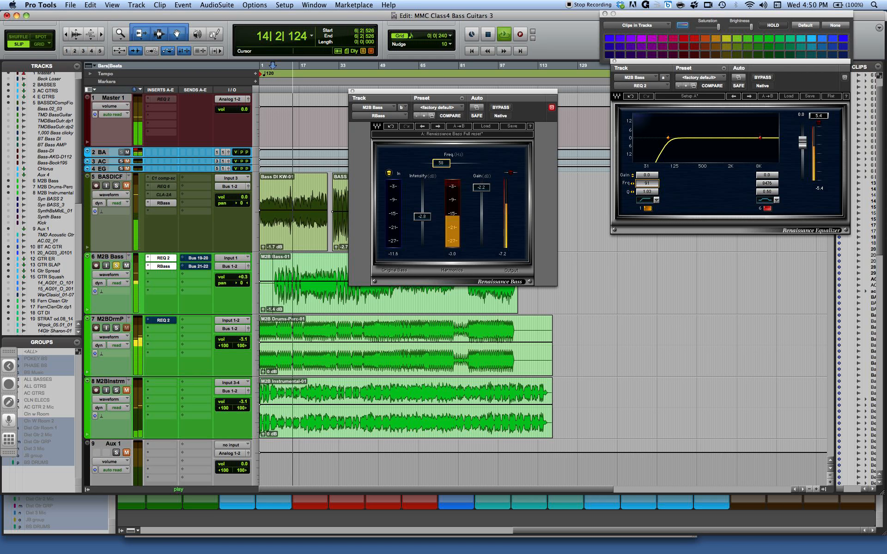
drag(421, 216, 422, 222)
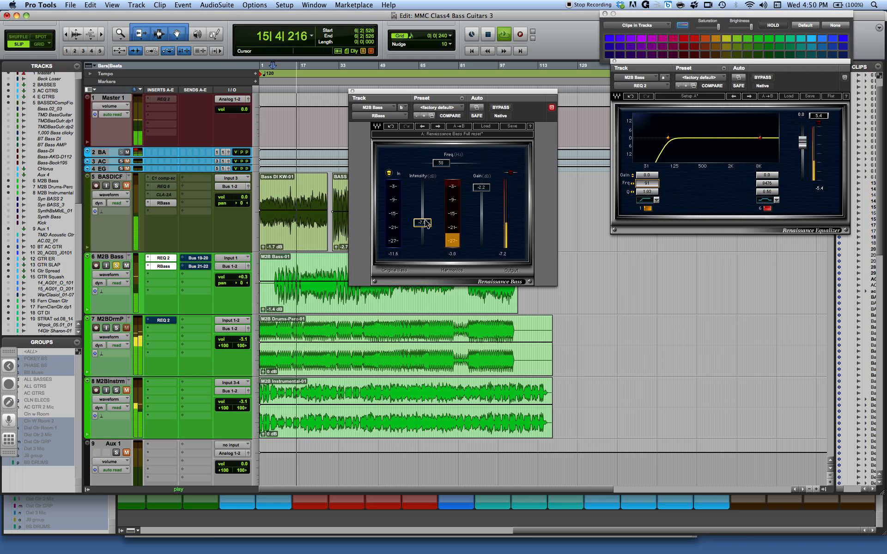
- Compare the bass with RBass bypassed and active at -2.2 dB gain, leave RBass active, and stop playback
click(500, 107)
click(501, 107)
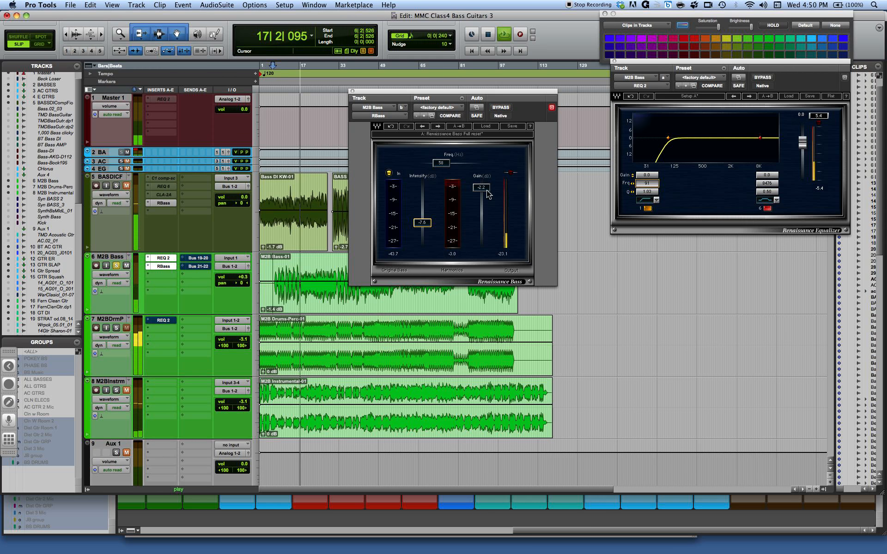
click(486, 190)
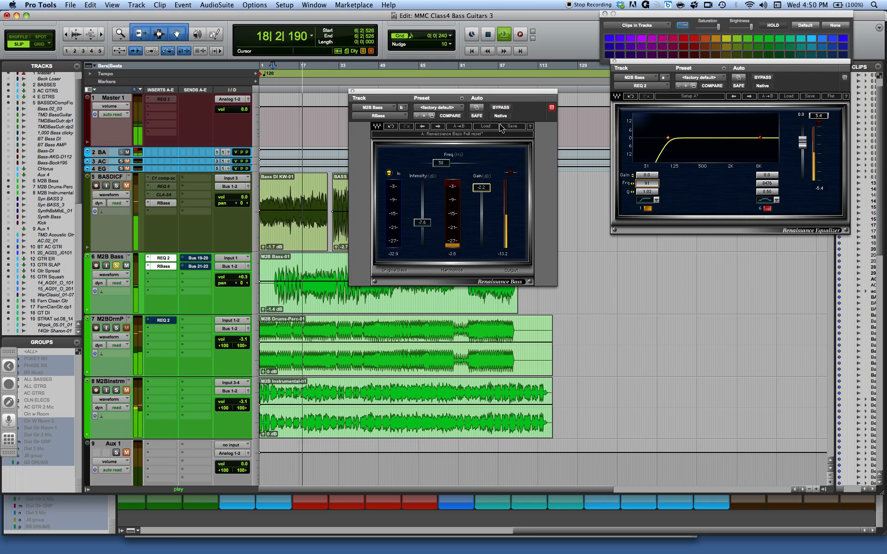
click(500, 108)
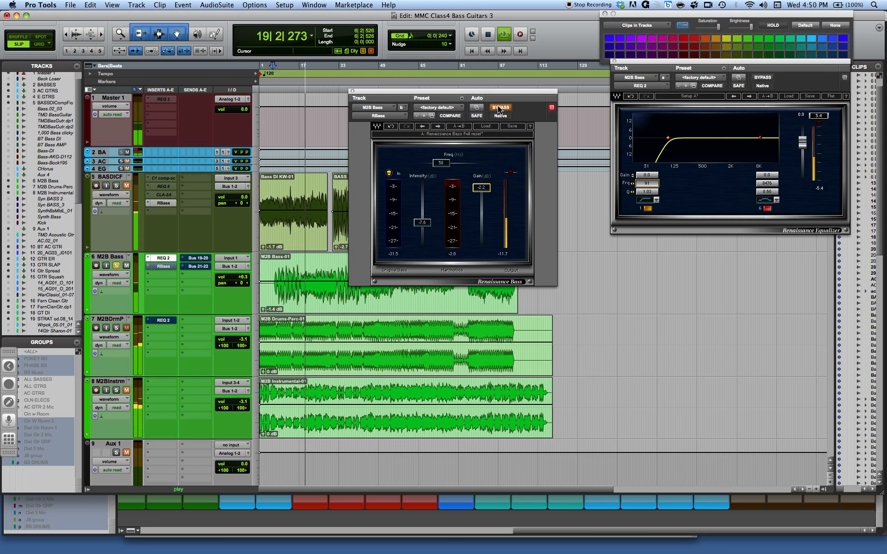
click(499, 108)
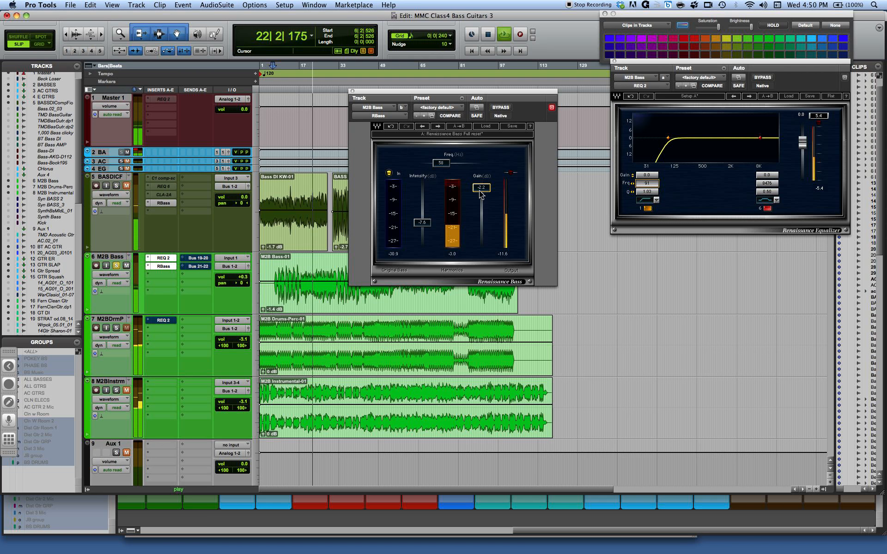
key(space)
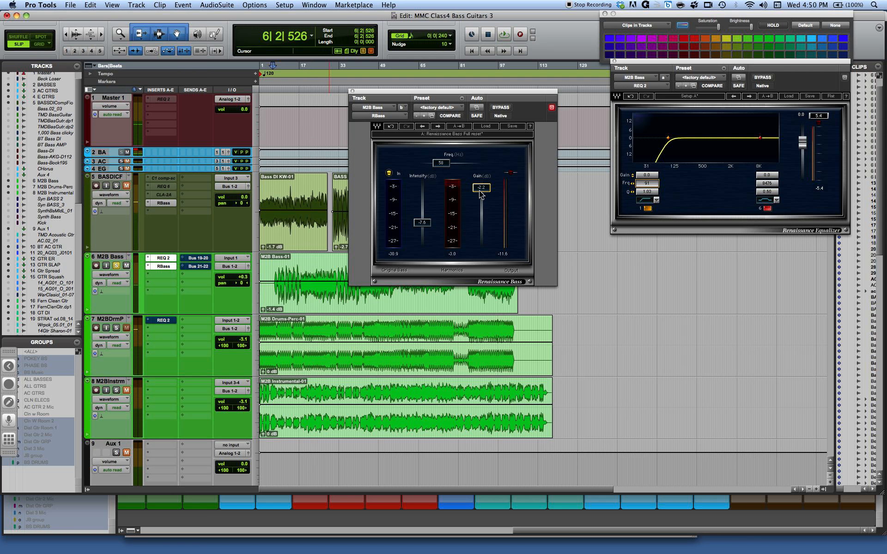